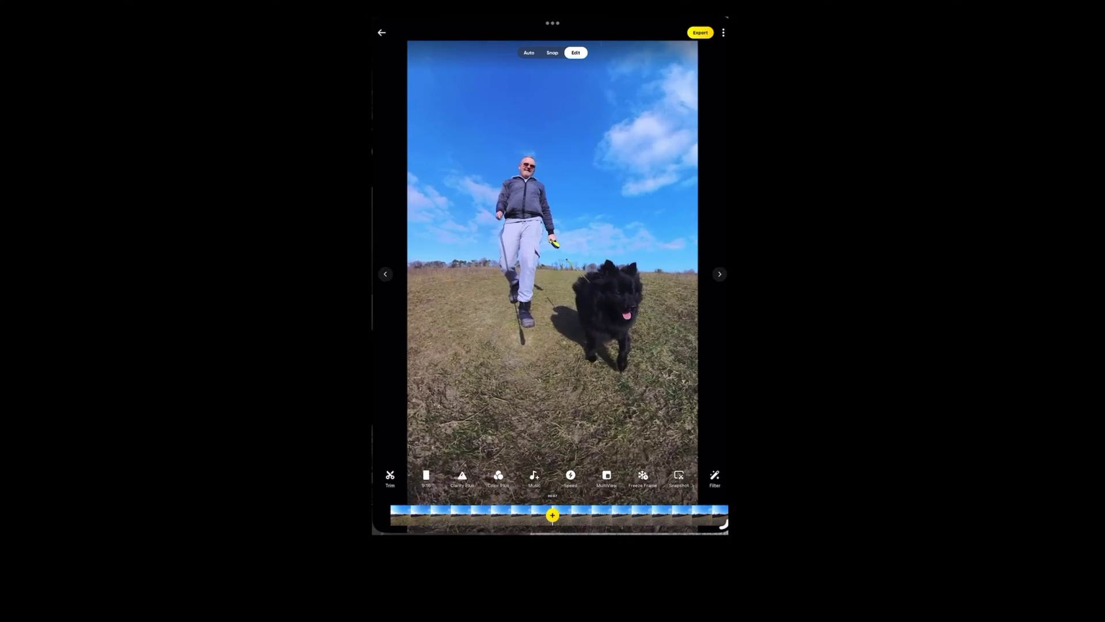
- Turn the view to centre the black dog and set the frame to 16:9 landscape
drag(605, 248, 414, 255)
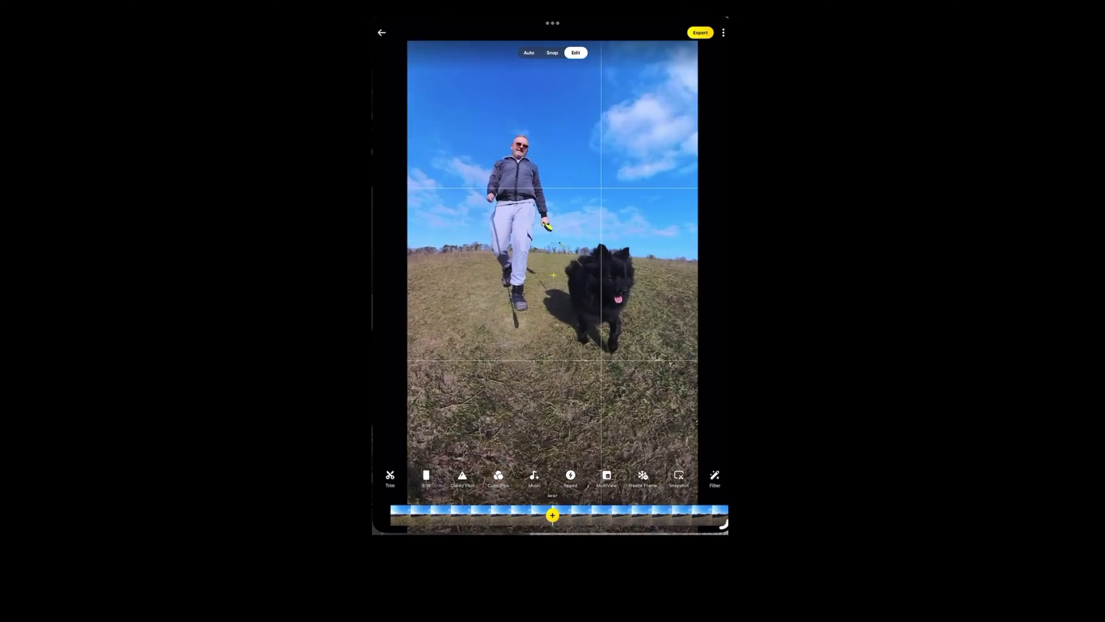
drag(553, 275, 570, 298)
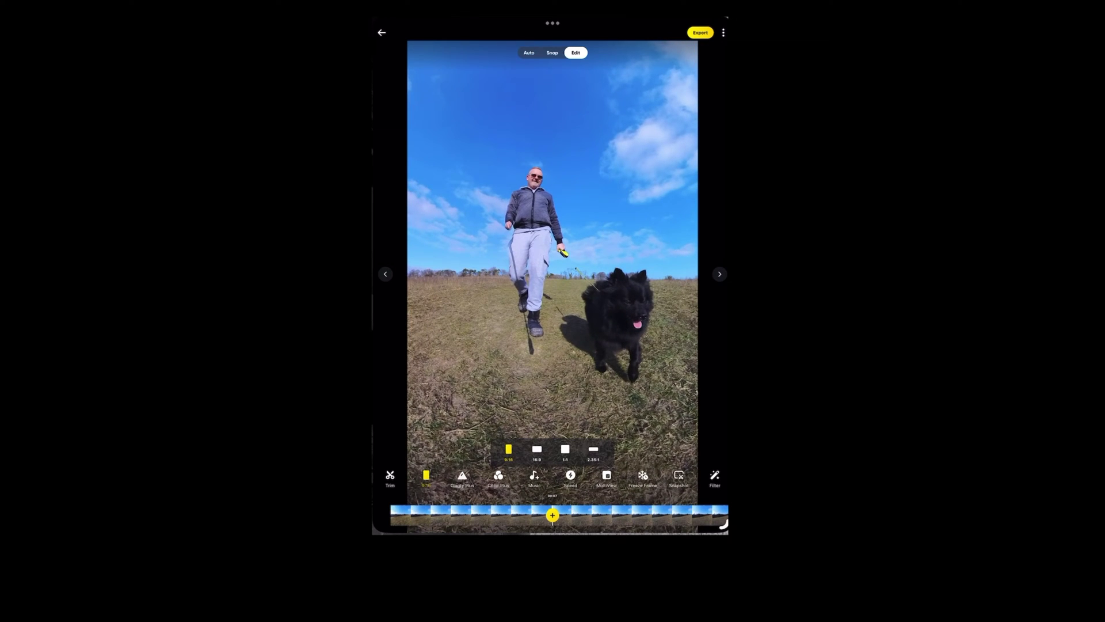
click(536, 451)
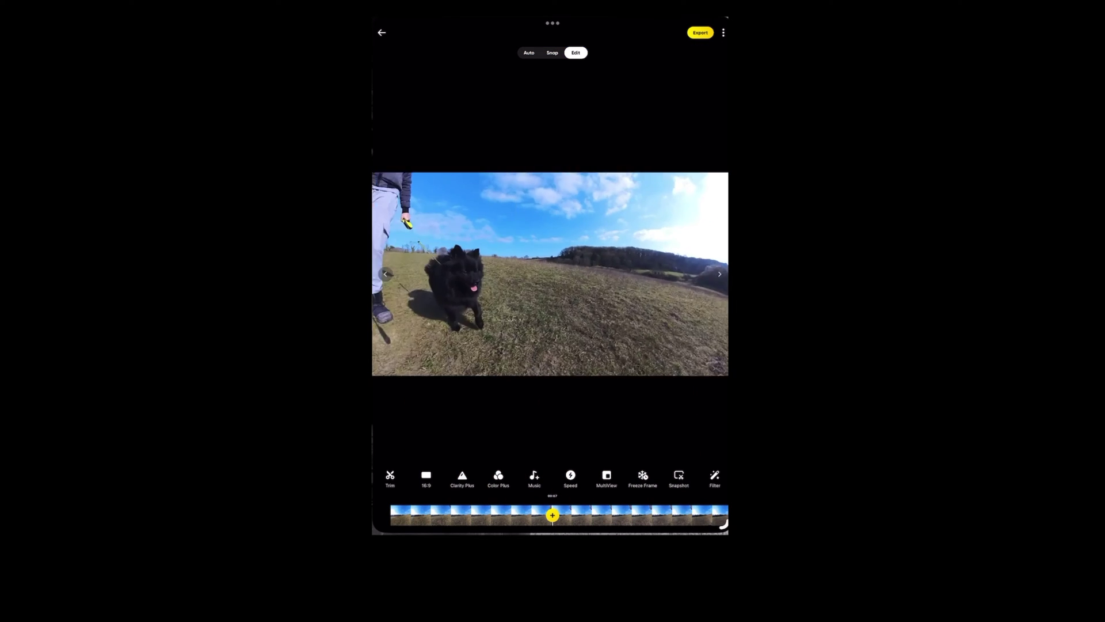
- At 00:00, aim the ultra-wide view on the man and dog and add a keyframe
mouse_move(466, 277)
mouse_down()
mouse_move(596, 277)
mouse_move(540, 296)
mouse_move(604, 275)
mouse_up()
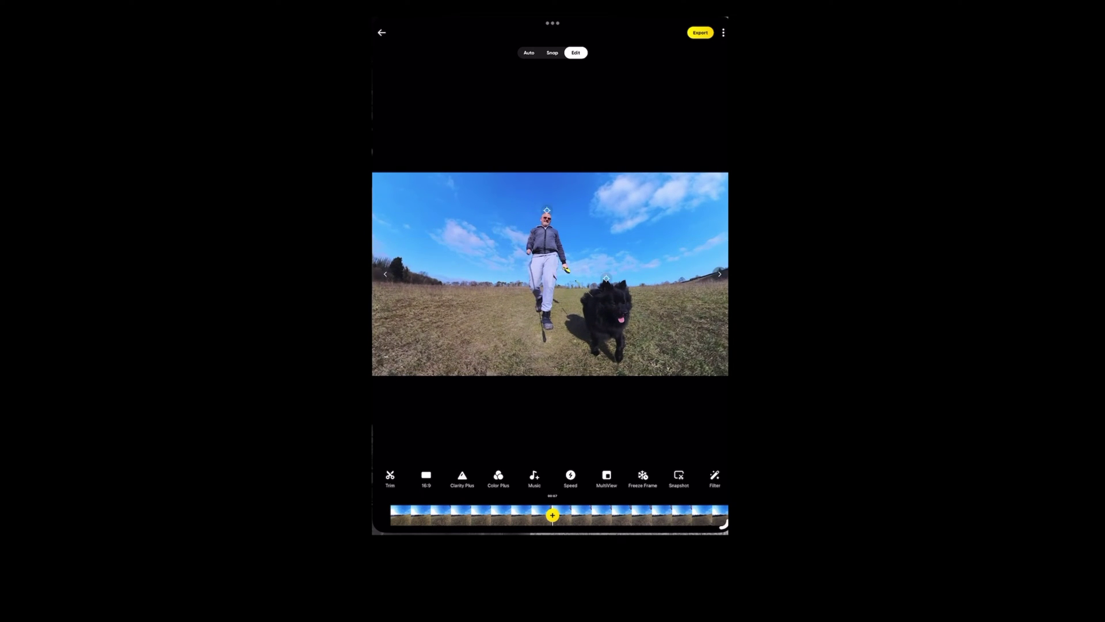
drag(518, 514, 682, 515)
mouse_move(553, 275)
mouse_down()
mouse_move(501, 259)
mouse_move(574, 270)
mouse_up()
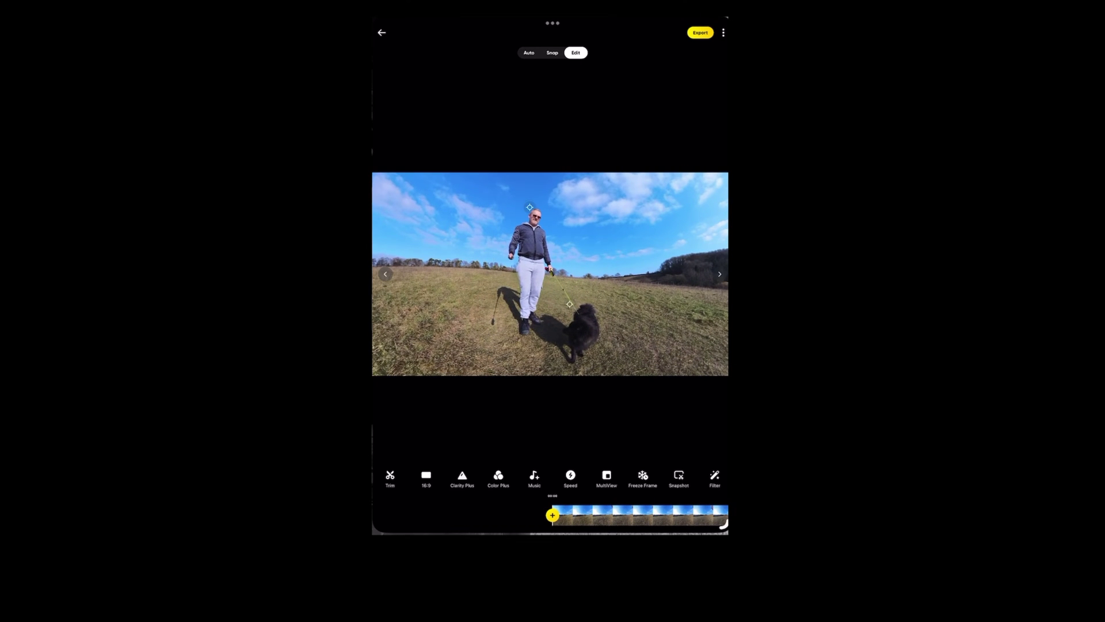
click(553, 515)
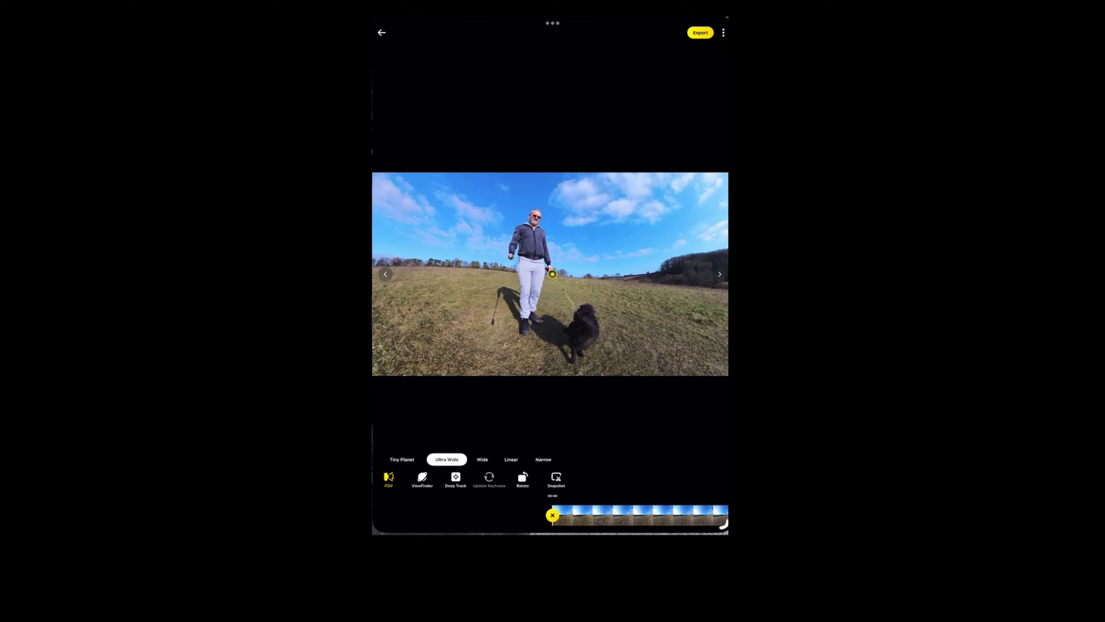
- Pause a few seconds in, zoom close on the black dog and add a keyframe
click(553, 270)
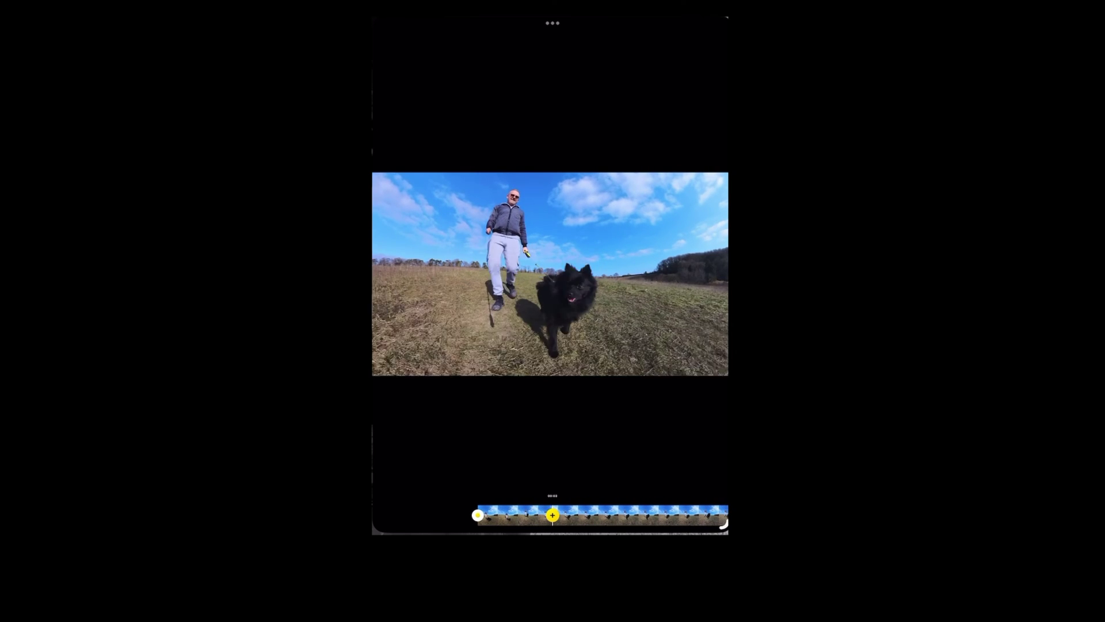
click(553, 274)
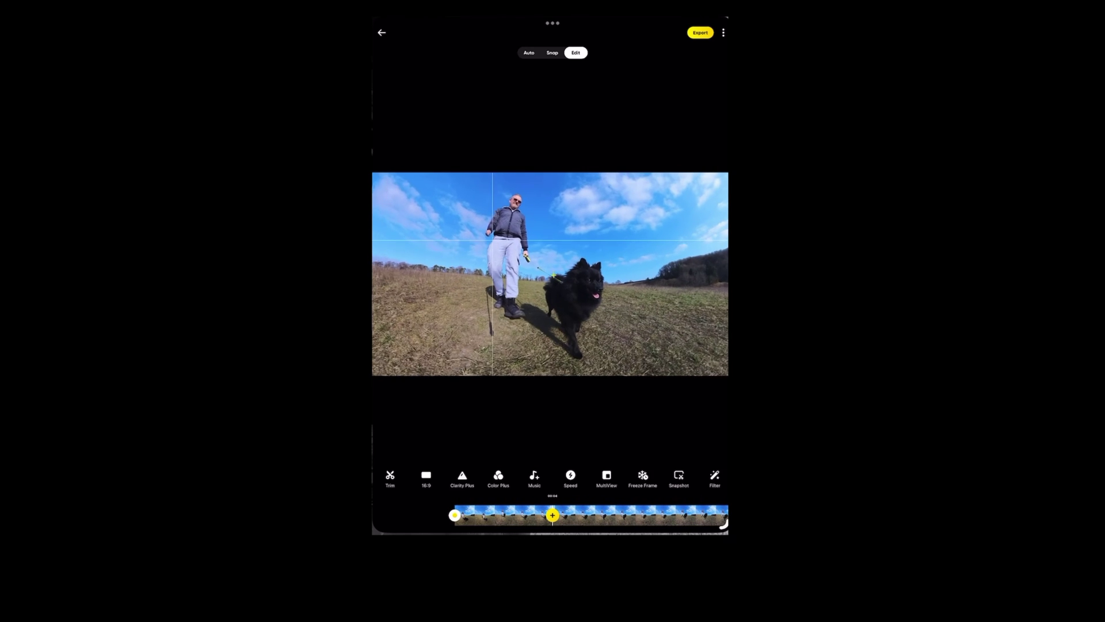
mouse_move(553, 276)
mouse_down()
mouse_move(558, 290)
mouse_move(553, 259)
mouse_move(586, 296)
mouse_up()
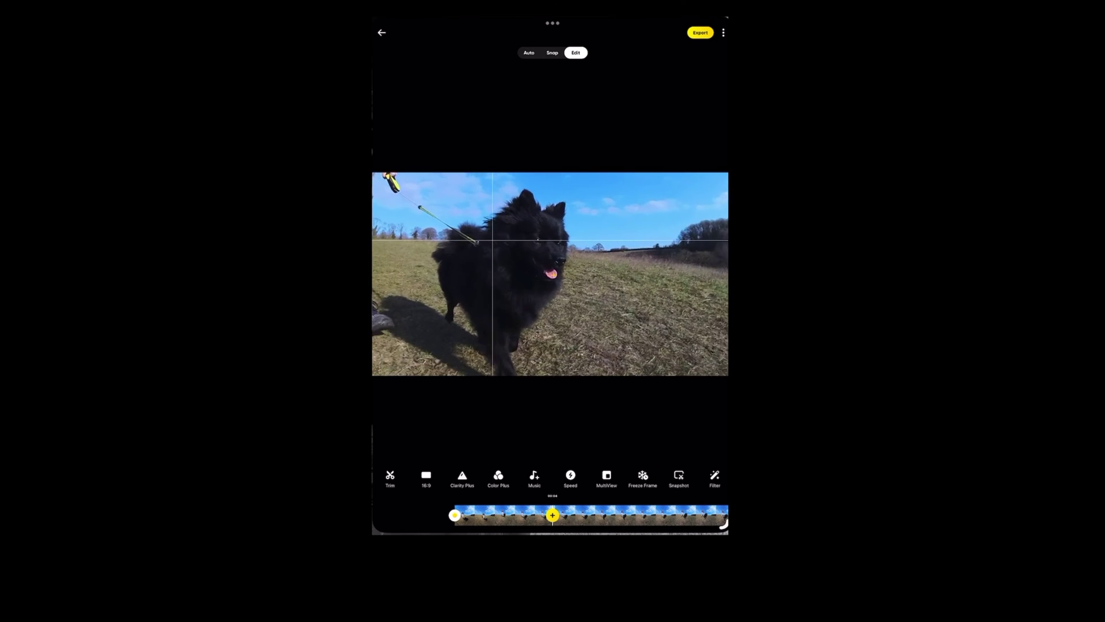
click(552, 273)
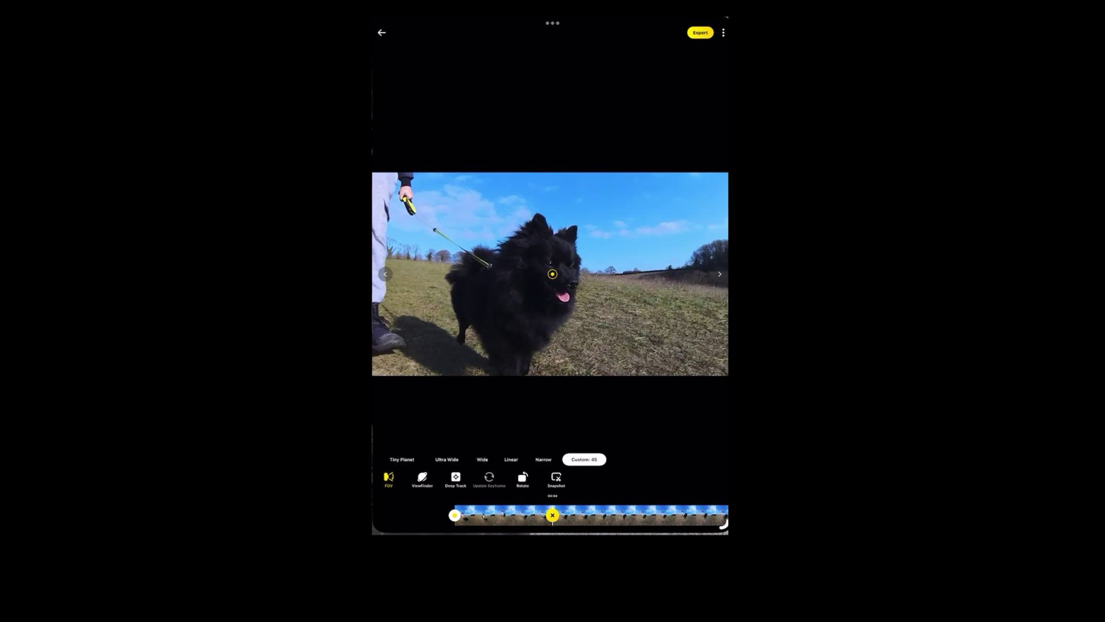